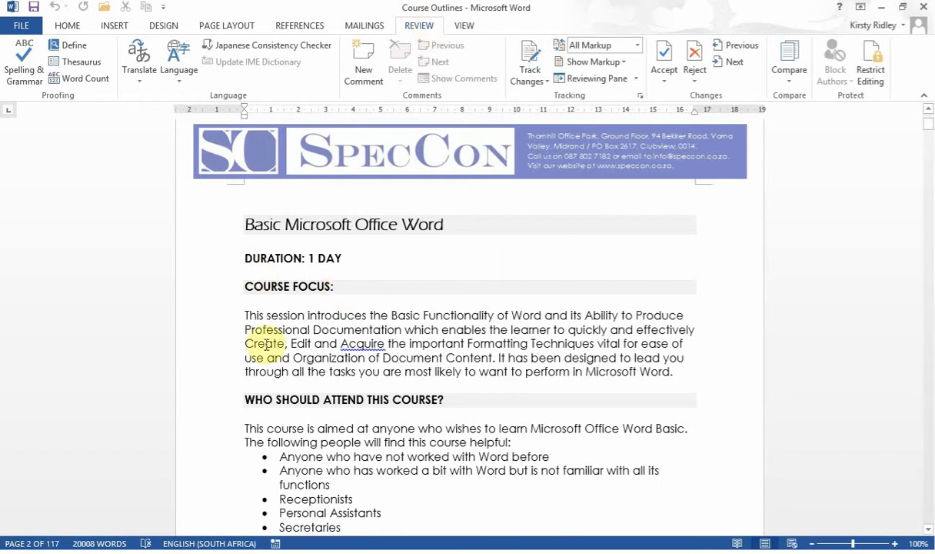
Turn on change tracking and replace the capital C of "Create" in the Course Focus paragraph with a lowercase c.
left_click(525, 75)
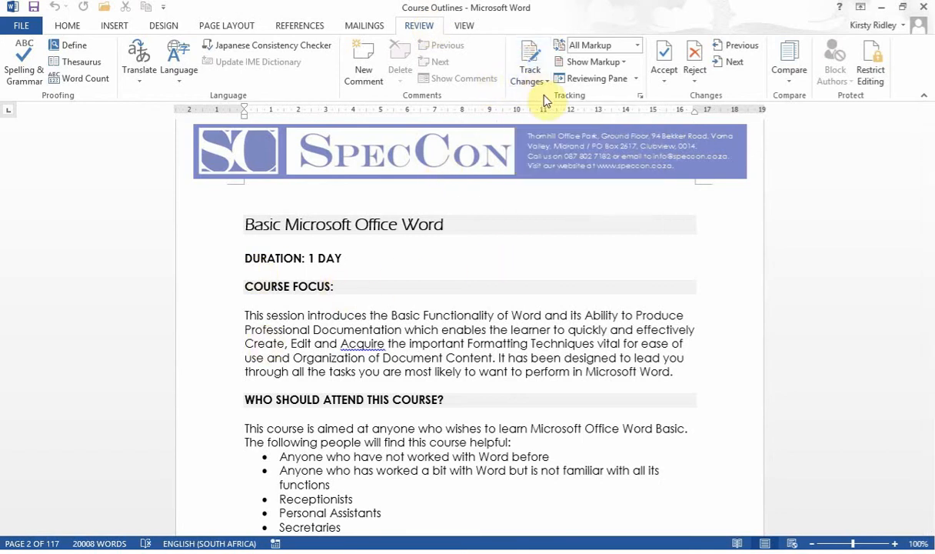
left_click(527, 51)
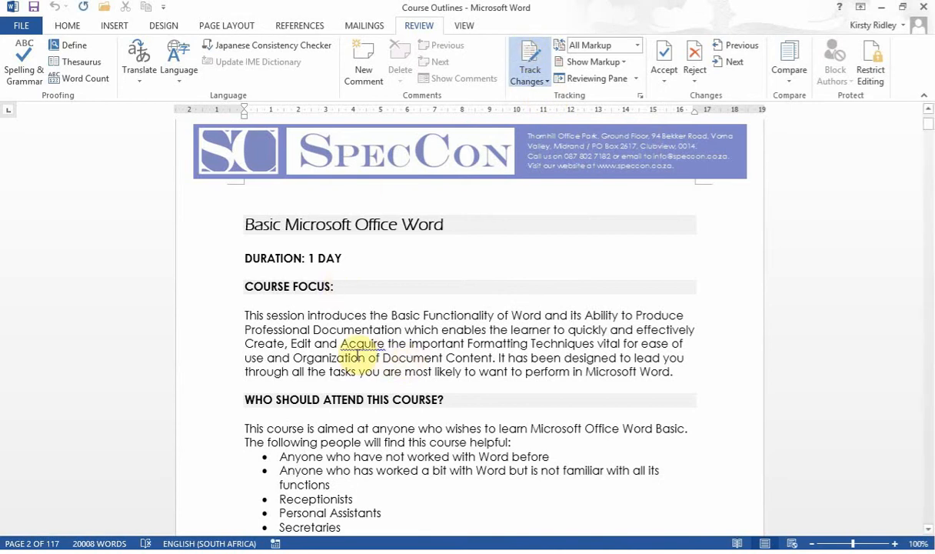
left_click(246, 344)
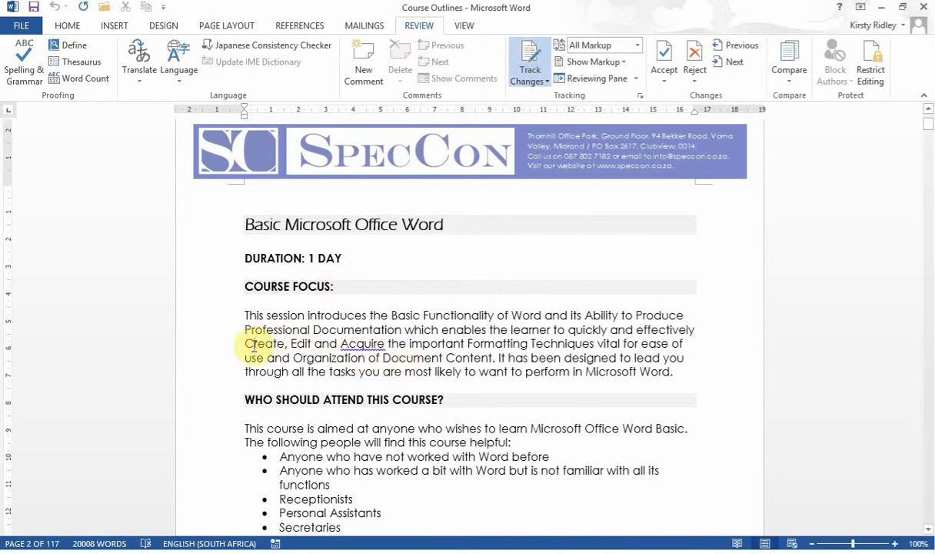
type("c")
key("Delete")
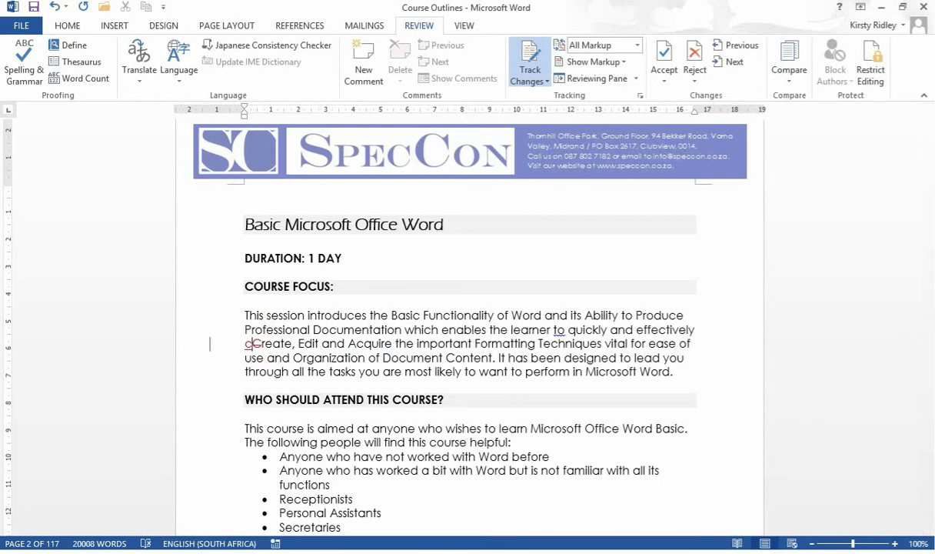
Replace the capital initials of "Edit" and "Acquire" in the Course Focus paragraph with lowercase letters.
key("Right")
key("Right")
key("Right")
key("Right")
key("Right")
type(", e")
key("Right")
key("Right")
key("Right")
key("Right")
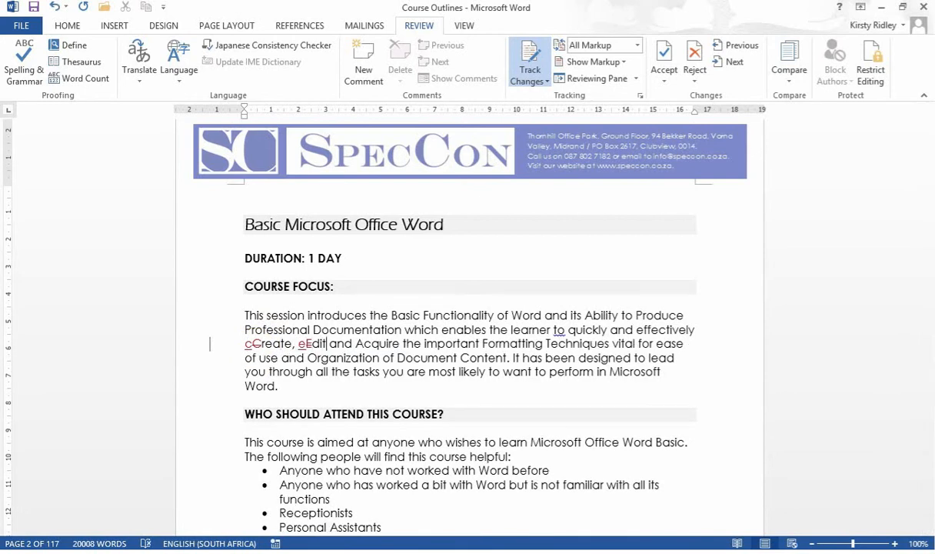
key("Right")
key("Right")
key("Right")
key("Right")
type("a")
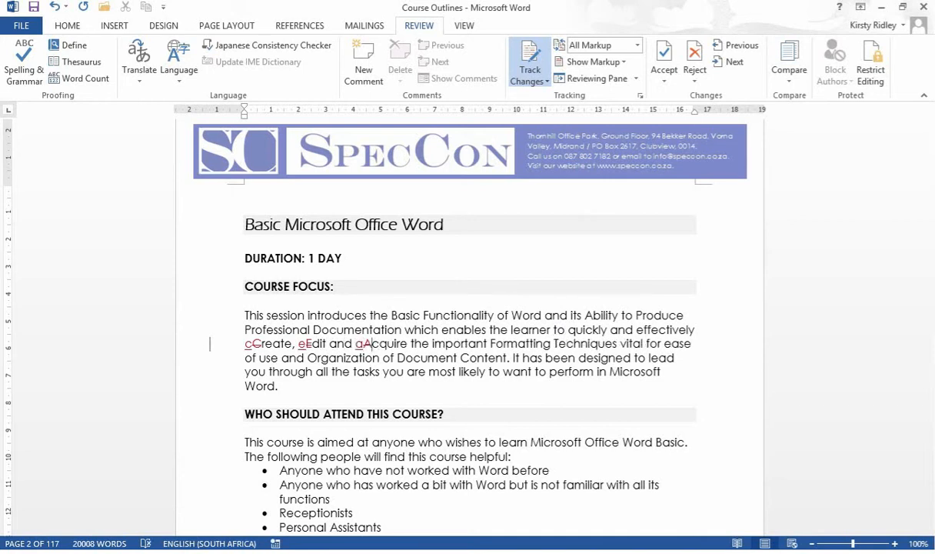
Justify the whole paragraph under the Course Focus heading.
key("Down")
key("Down")
key("shift+Down")
key("shift+Up")
key("shift+Up")
key("shift+Up")
key("shift+Up")
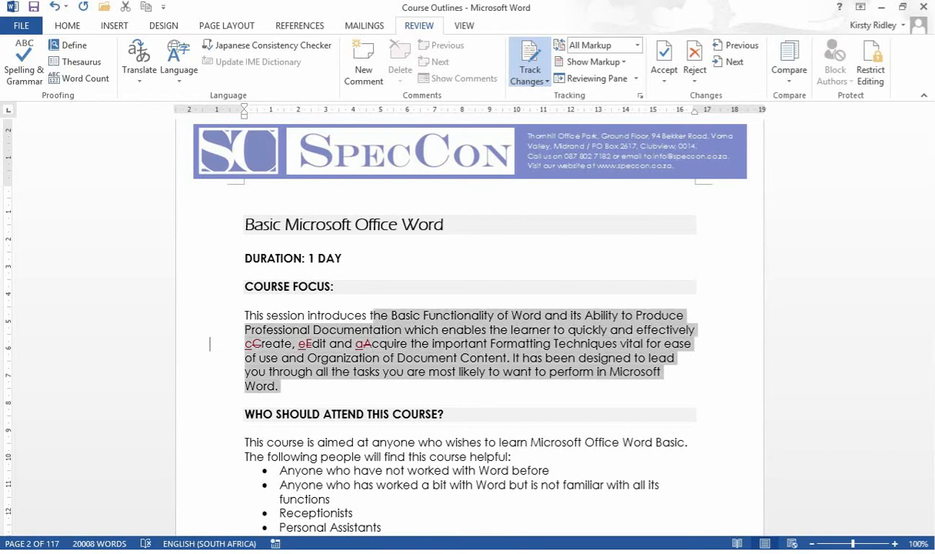
key("shift+Home")
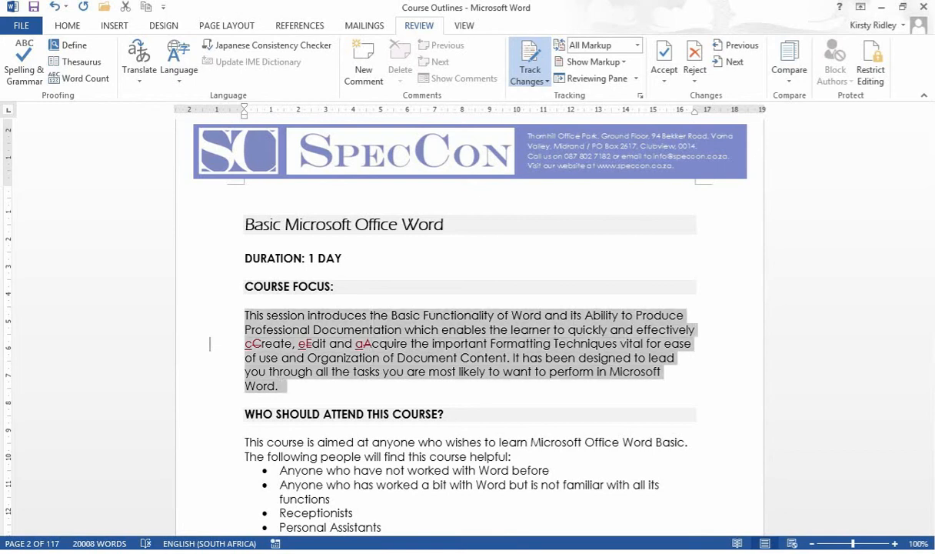
left_click(68, 25)
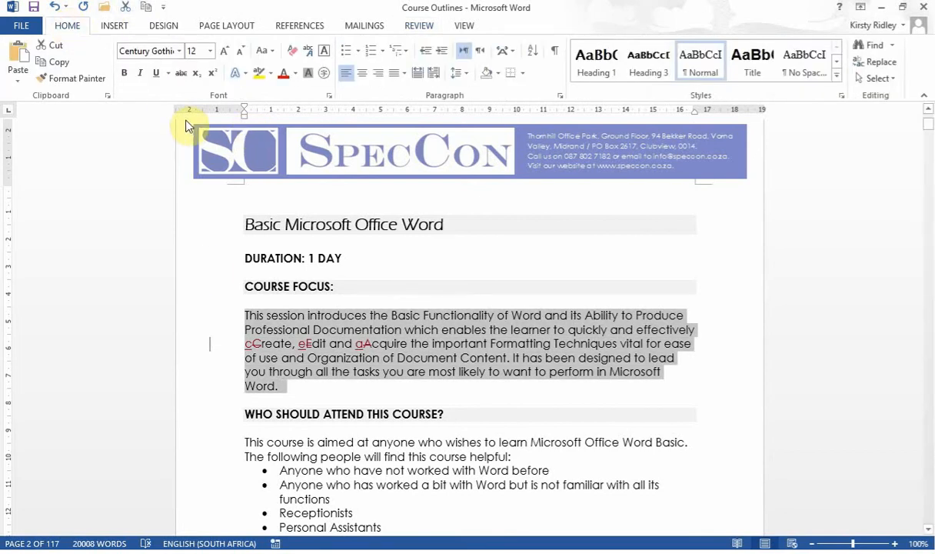
left_click(398, 75)
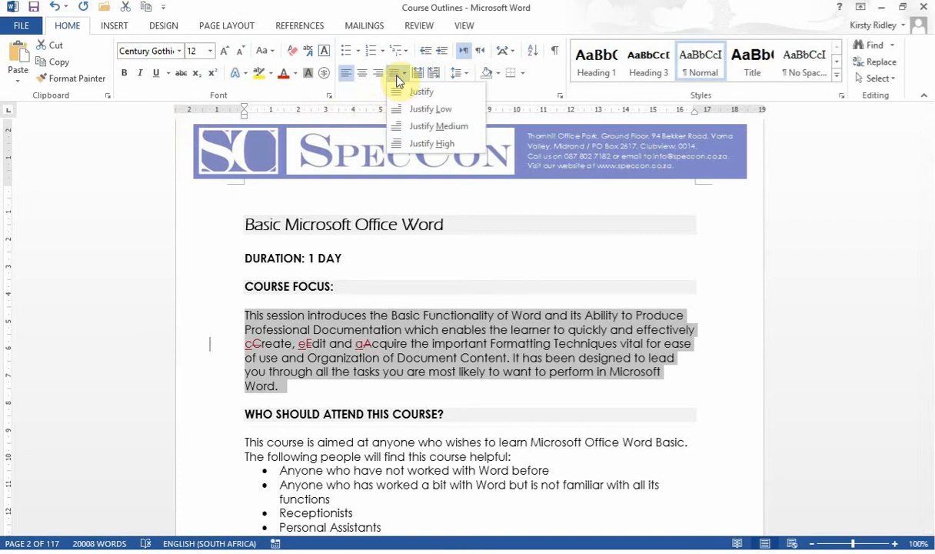
left_click(404, 90)
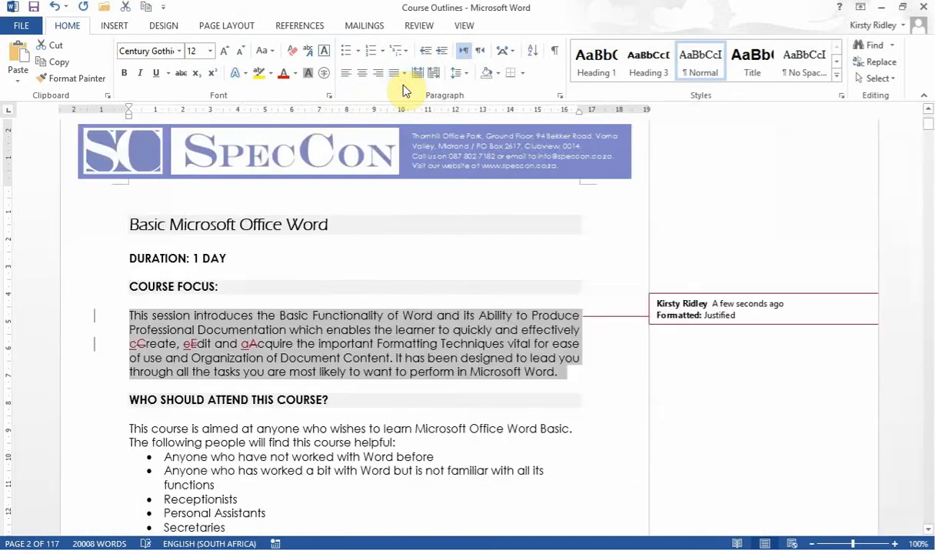
Add a semicolon at the end of the first two bullets under "Who should attend this course?".
left_click(361, 448)
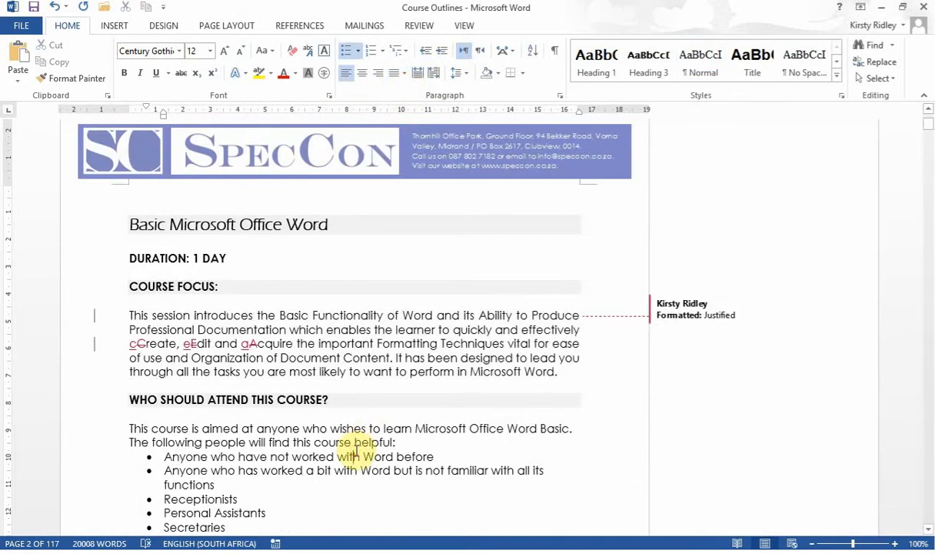
left_click(438, 461)
type(";")
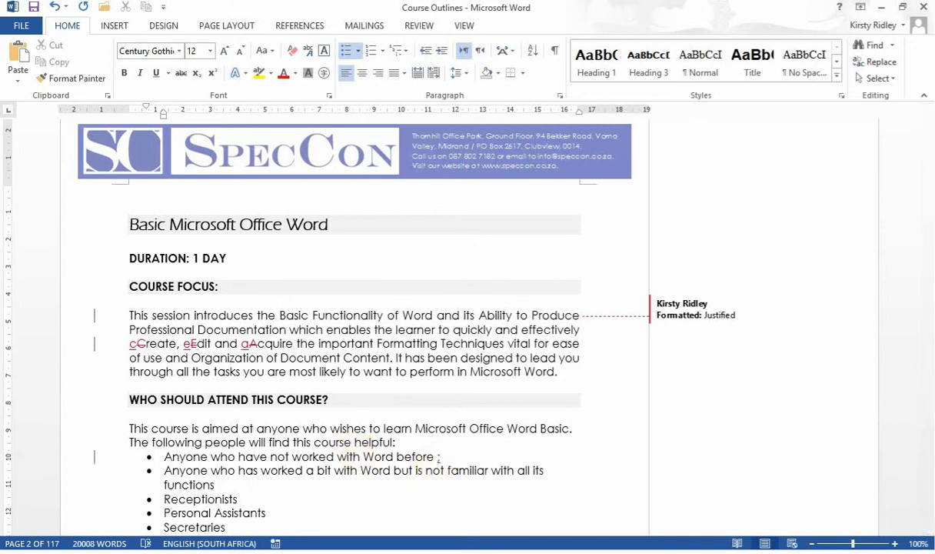
key("BackSpace")
key("Left")
type(";")
key("Down")
key("Down")
type(";")
End the Receptionists, Personal Assistants and Secretaries bullets with semicolons and the Administration Clerks bullet with a full stop.
left_click(237, 498)
type(";")
left_click(266, 513)
type(";")
key("Down")
type(";")
key("Down")
key("Left")
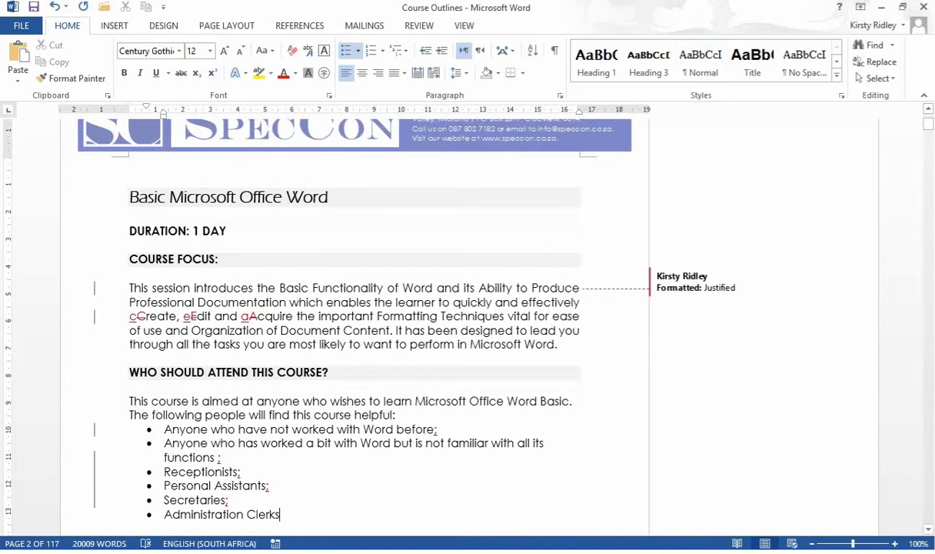
type(".")
Delete the Topic A paragraph under Unit 1, "Working in a Word Environment", as a tracked change.
key("Down")
key("Down")
key("Down")
key("Down")
key("Down")
key("Down")
key("Down")
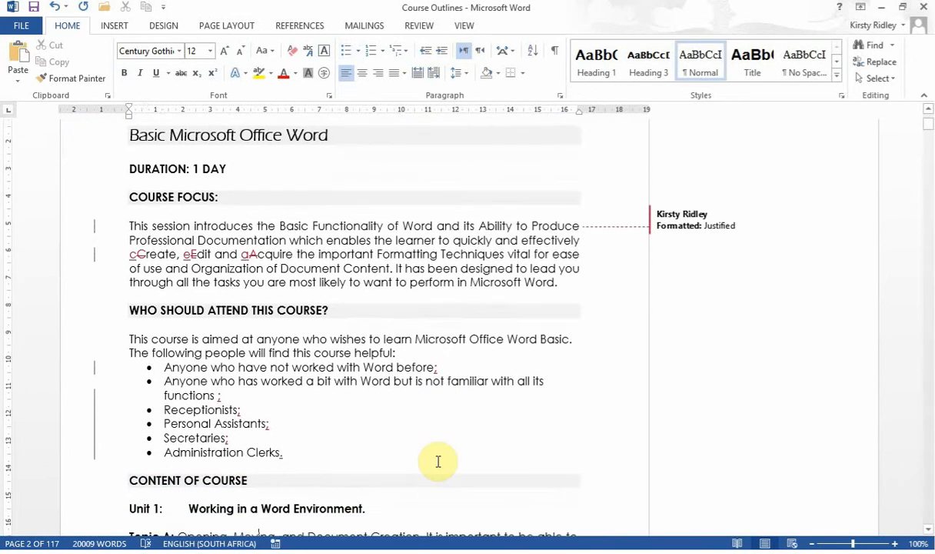
key("Down")
key("Down")
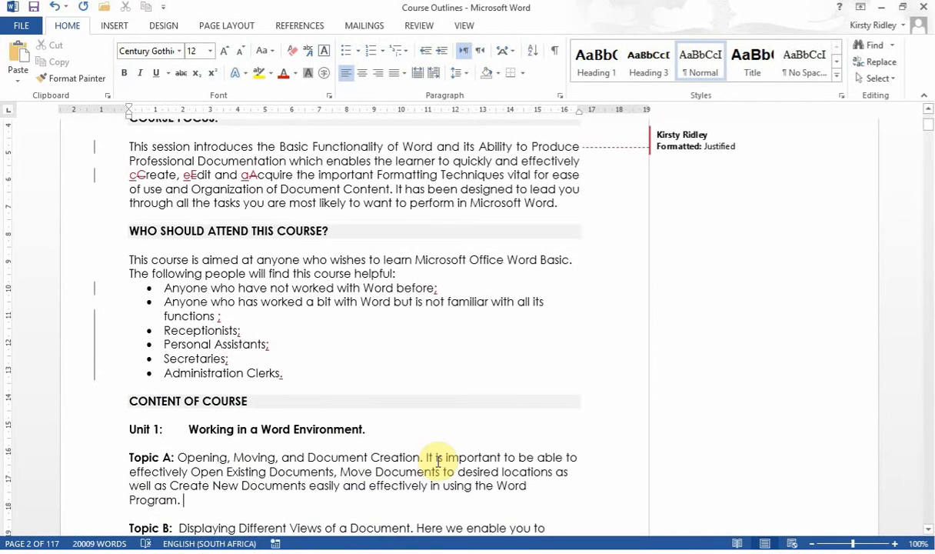
key("shift+Up")
key("shift+Up")
key("shift+Up")
key("shift+Up")
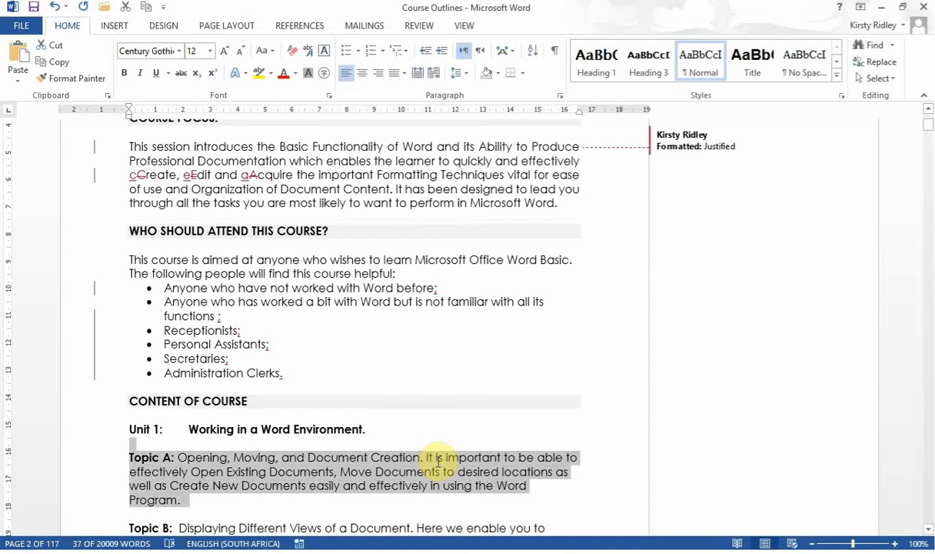
key("Delete")
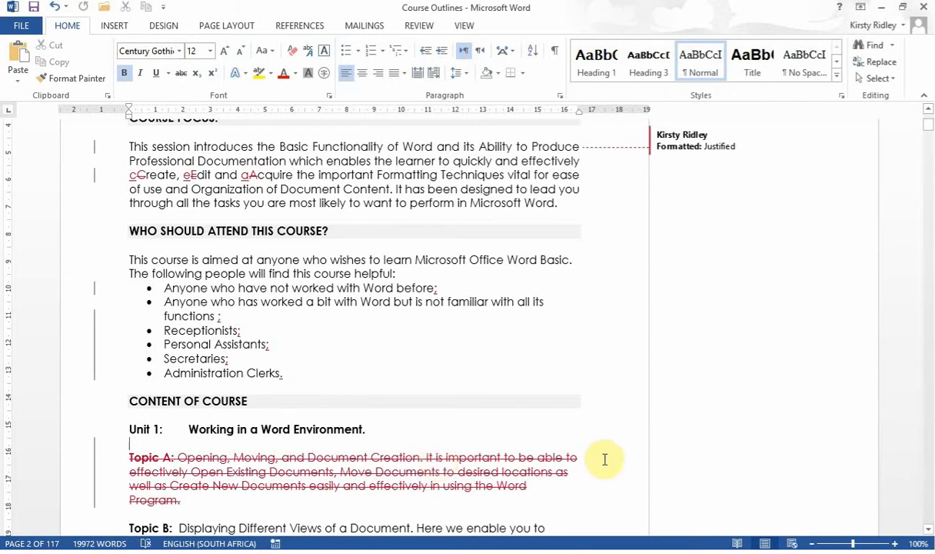
Hide the tracked-change markup of the one individually listed reviewer.
left_click_drag(927, 122, 931, 132)
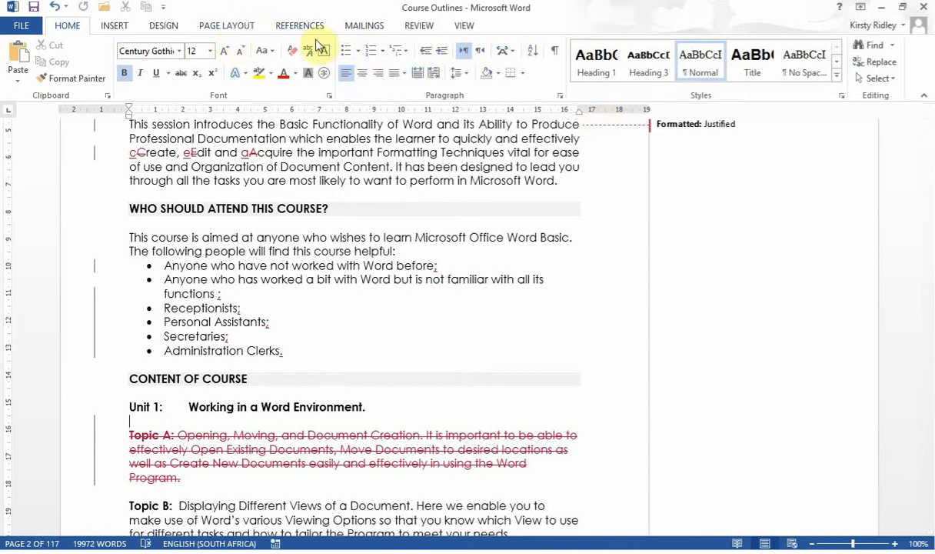
left_click(419, 25)
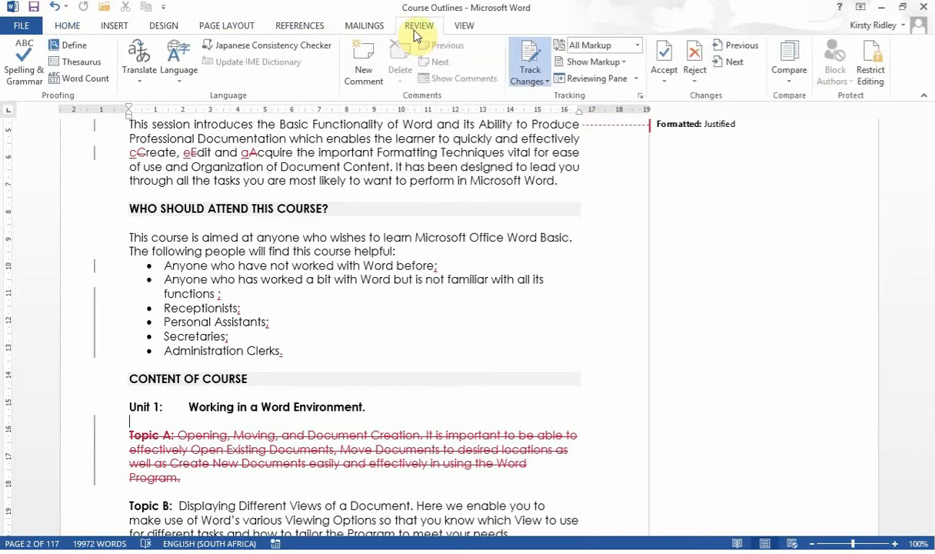
left_click(625, 67)
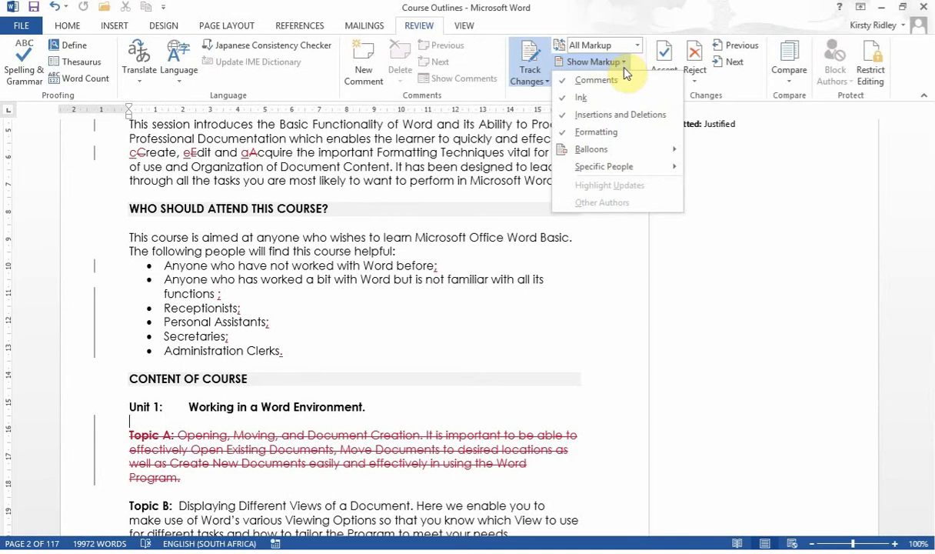
mouse_move(659, 176)
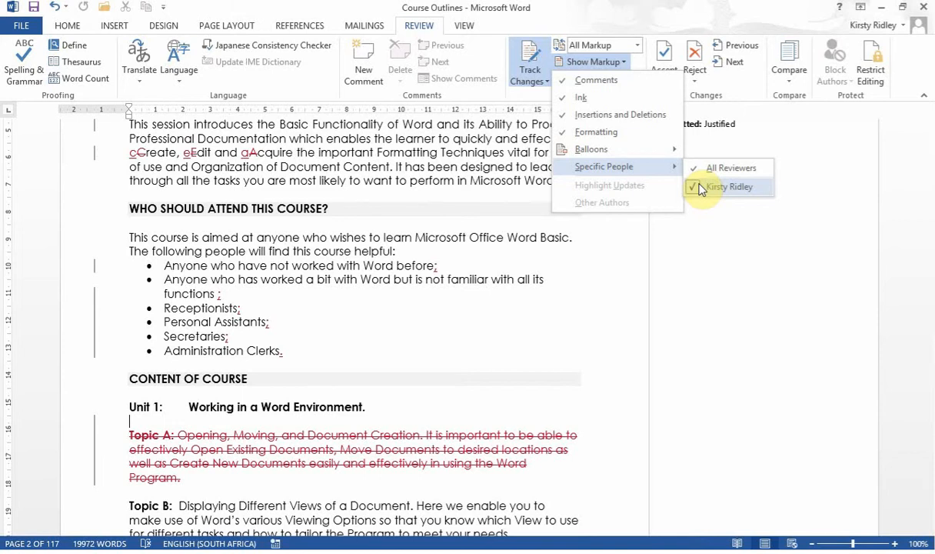
left_click(702, 187)
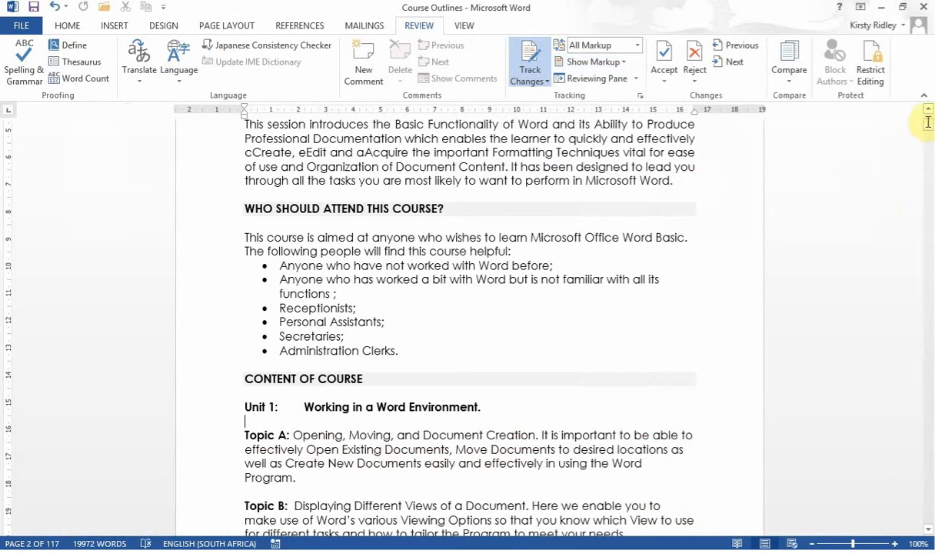
left_click_drag(929, 122, 929, 133)
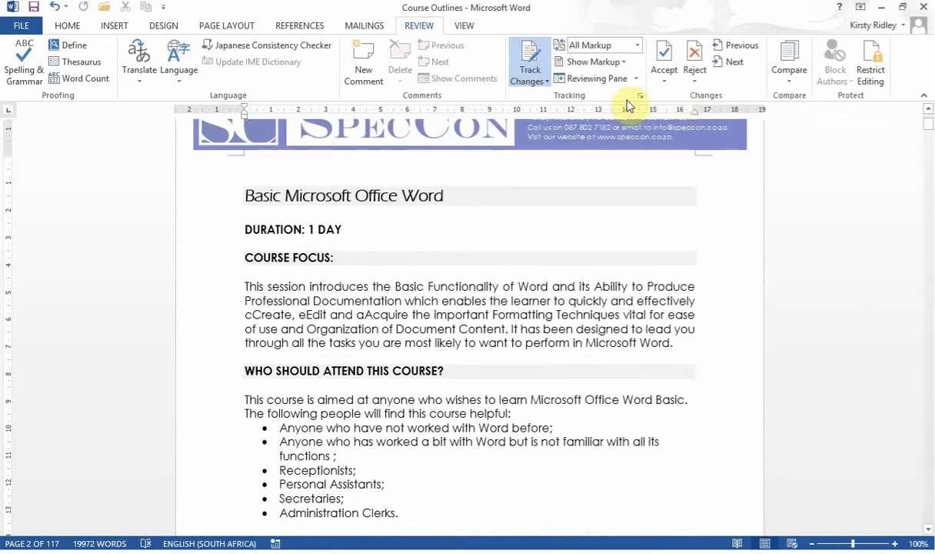
Show the tracked-change markup of all reviewers again.
left_click(627, 62)
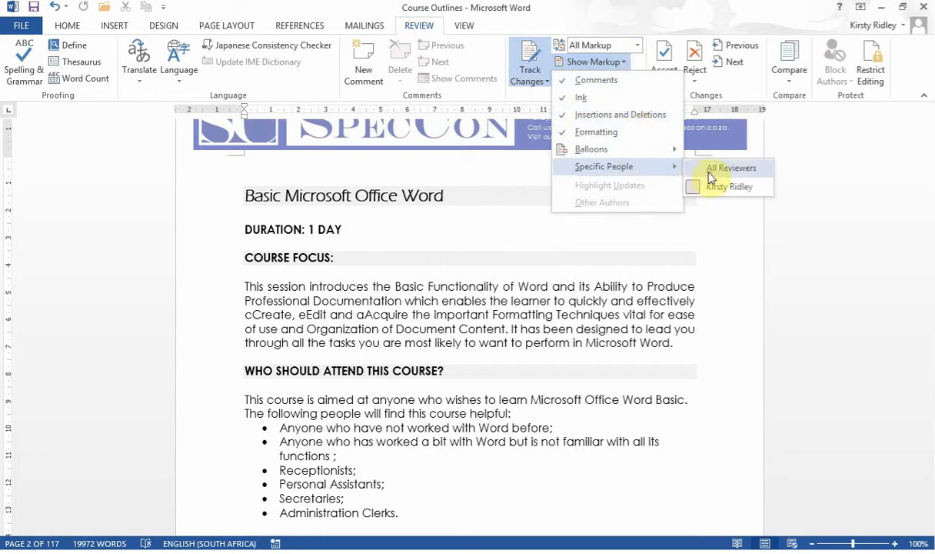
left_click(711, 178)
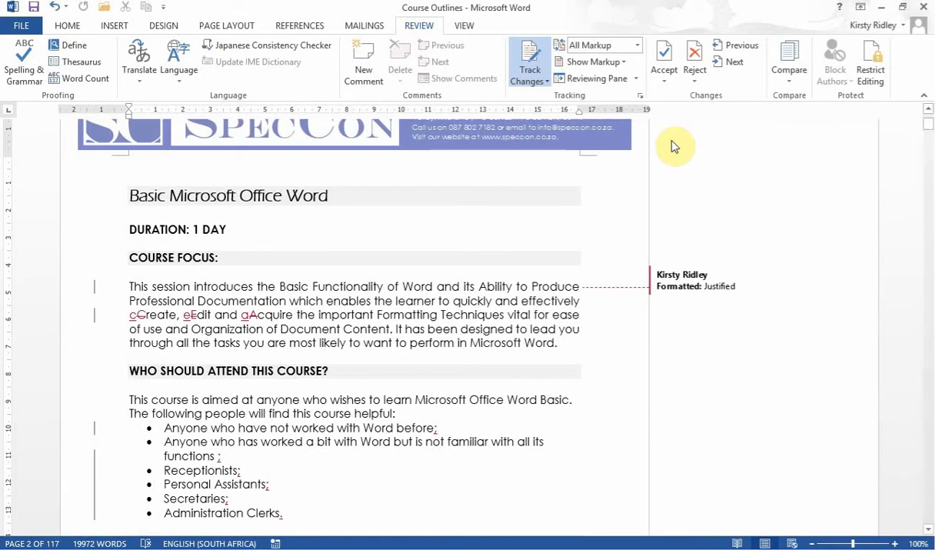
left_click(623, 65)
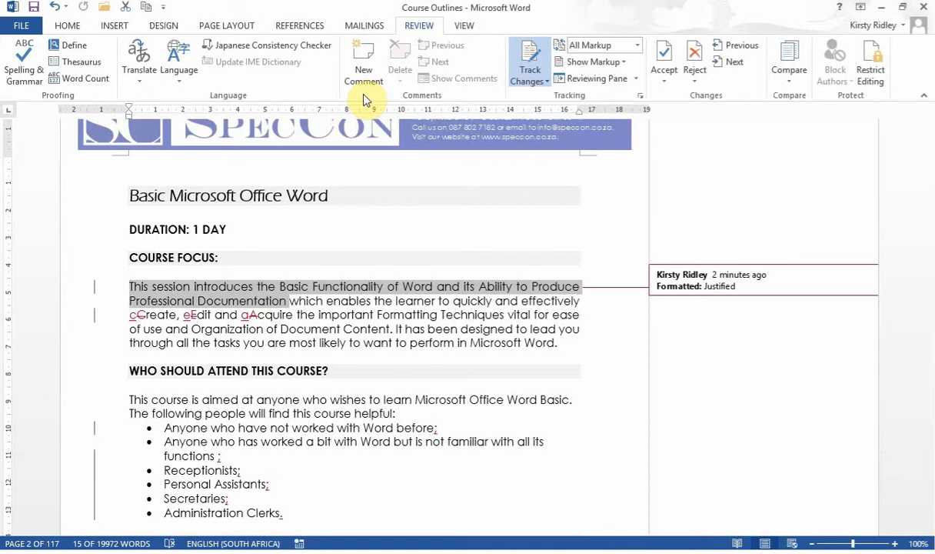
Add the comment "Too many Capital Letters." to the text from "This session introduces" to "Professional Documentation" in the Course Focus paragraph.
mouse_move(142, 289)
left_click(364, 73)
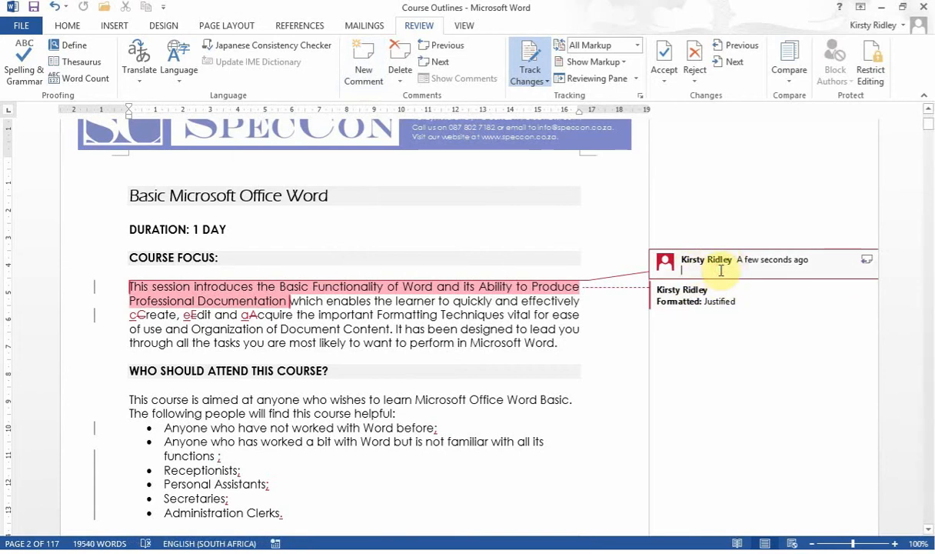
type("Too many Capital ")
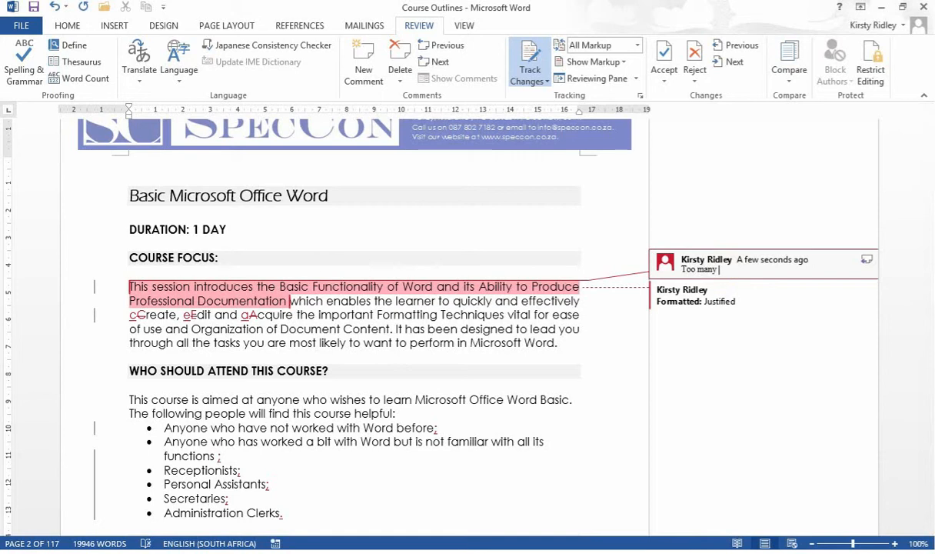
type("Letters.")
left_click(536, 396)
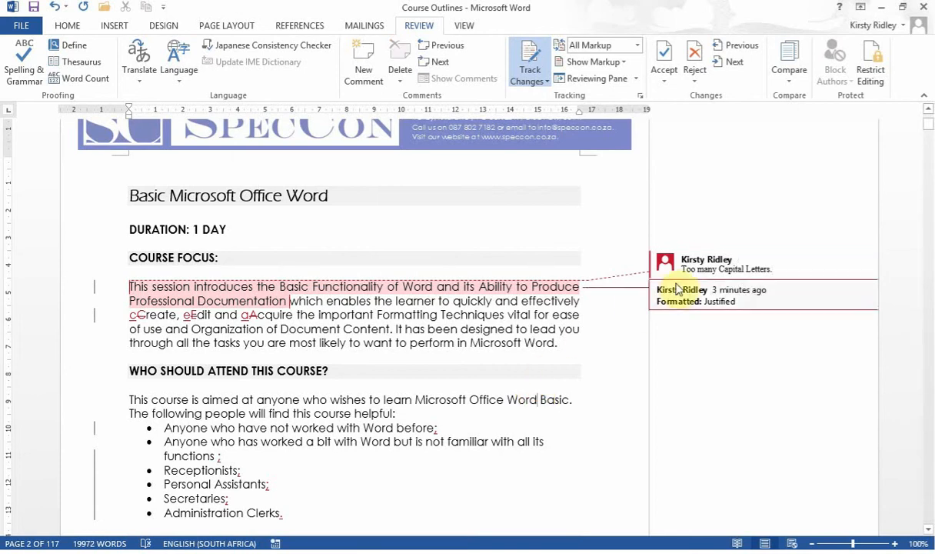
Reply "Re-write" to the comment about too many capital letters and return to the document text.
left_click(700, 269)
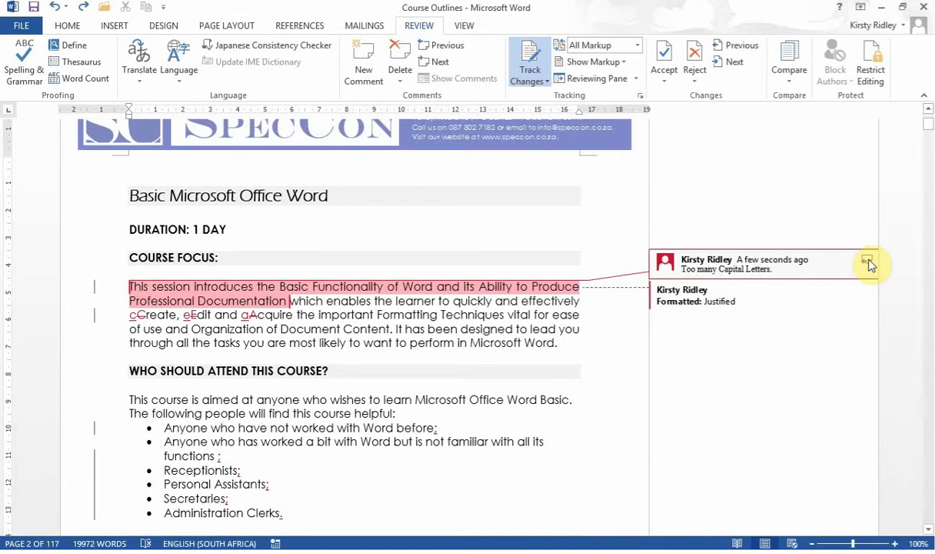
left_click(868, 263)
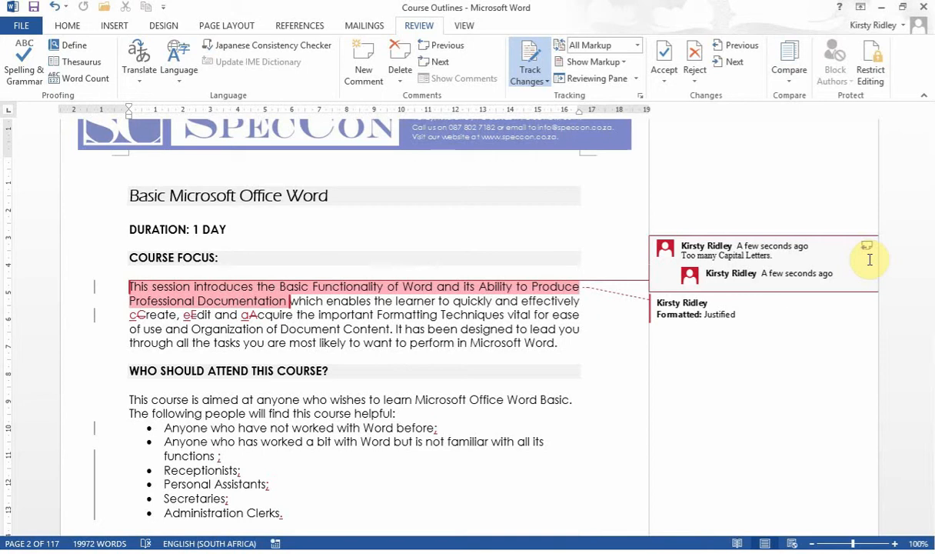
type("Re")
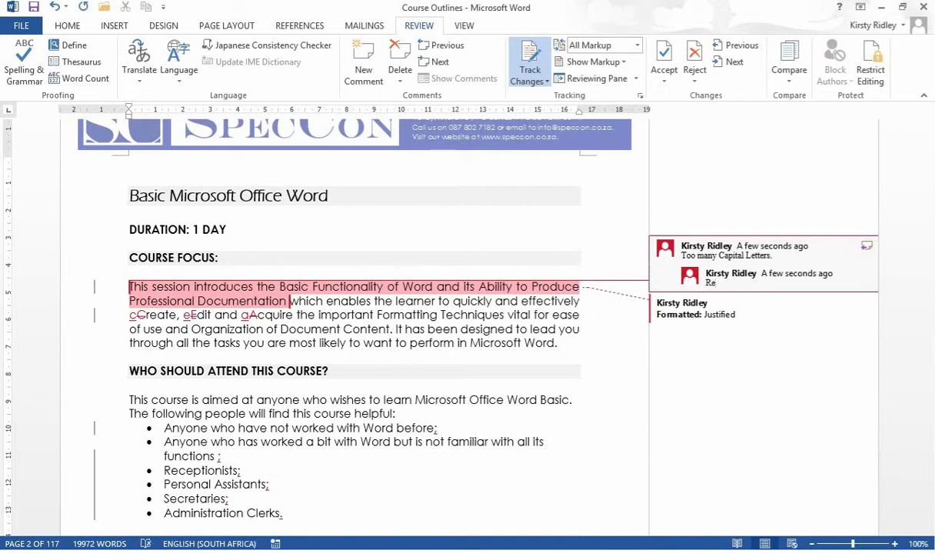
type("-write")
key("Return")
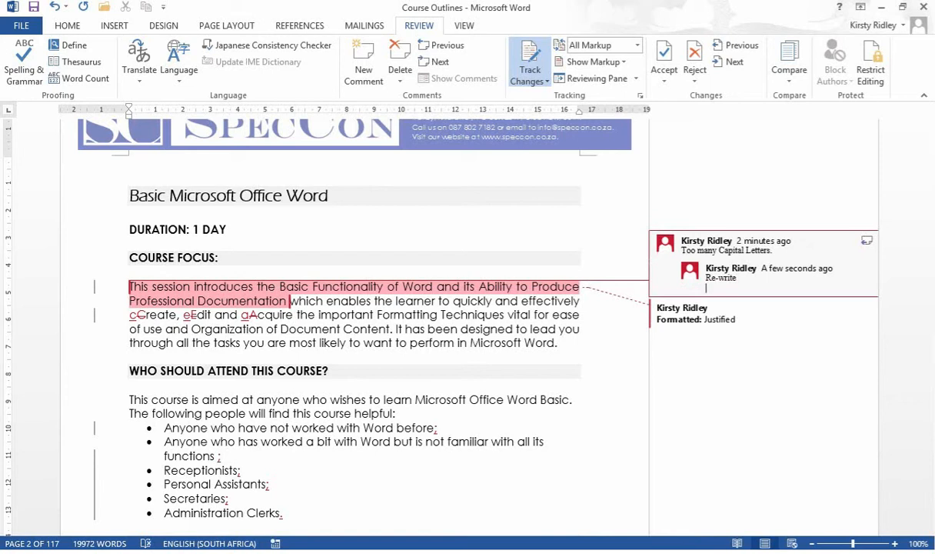
left_click(419, 413)
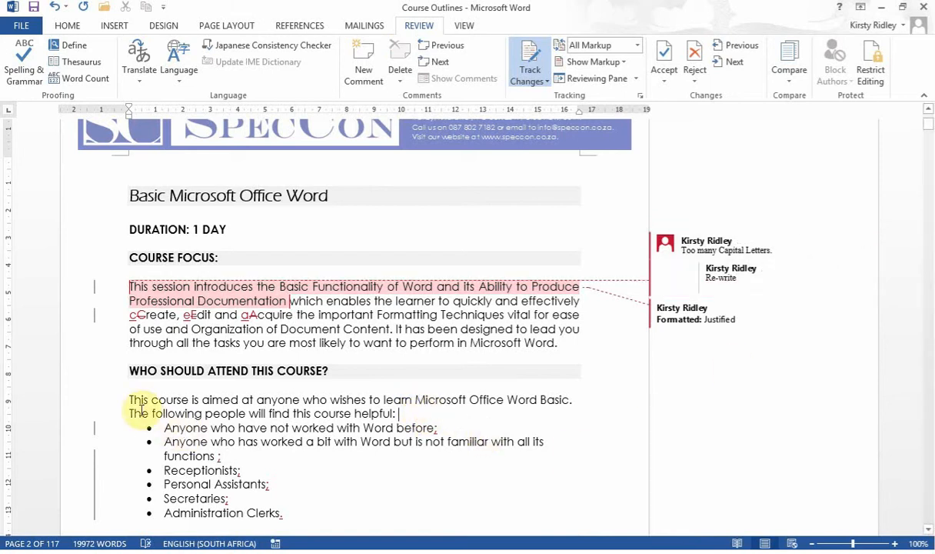
Attach an empty comment to the sentence "The following people will find this course helpful:" and return to the document text.
left_click_drag(129, 413, 399, 416)
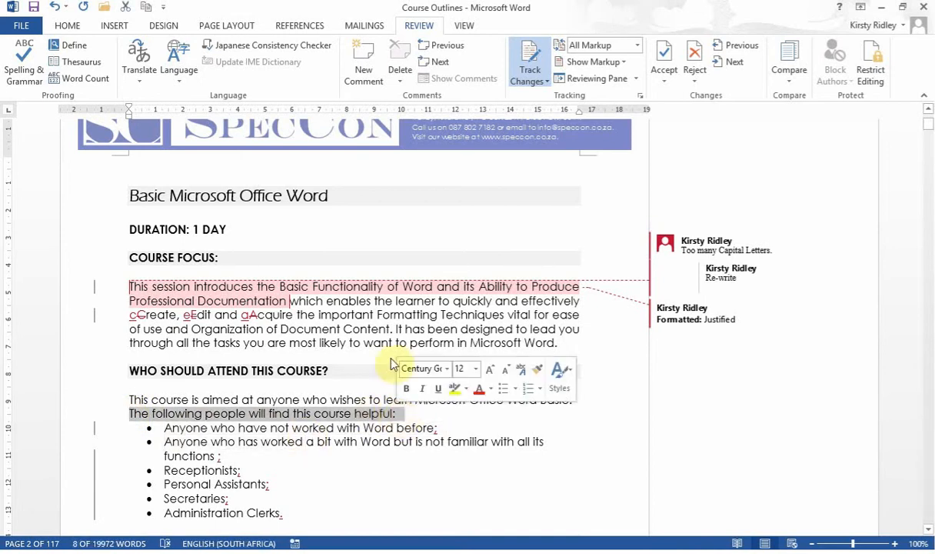
left_click(350, 89)
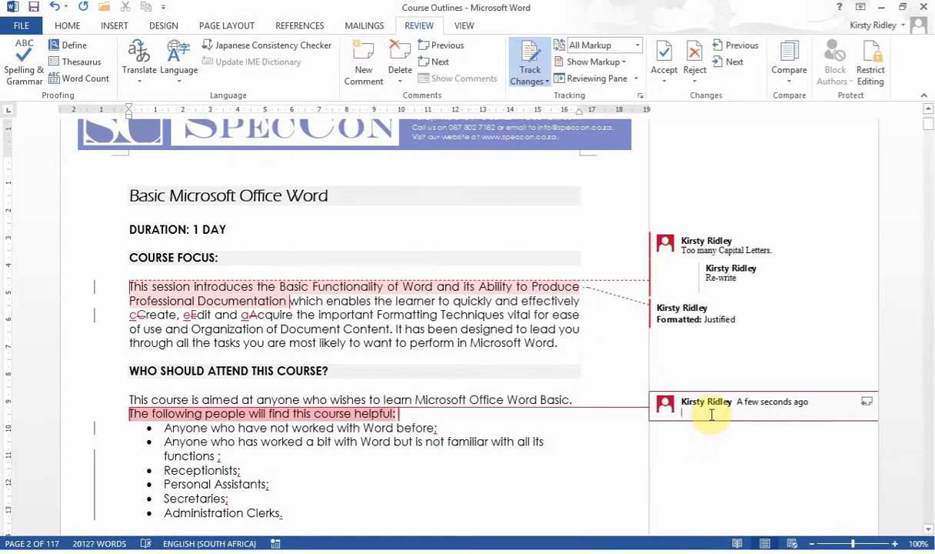
left_click(547, 444)
Delete the comment "Too many Capital Letters." together with its reply from the Course Focus paragraph.
left_click(702, 247)
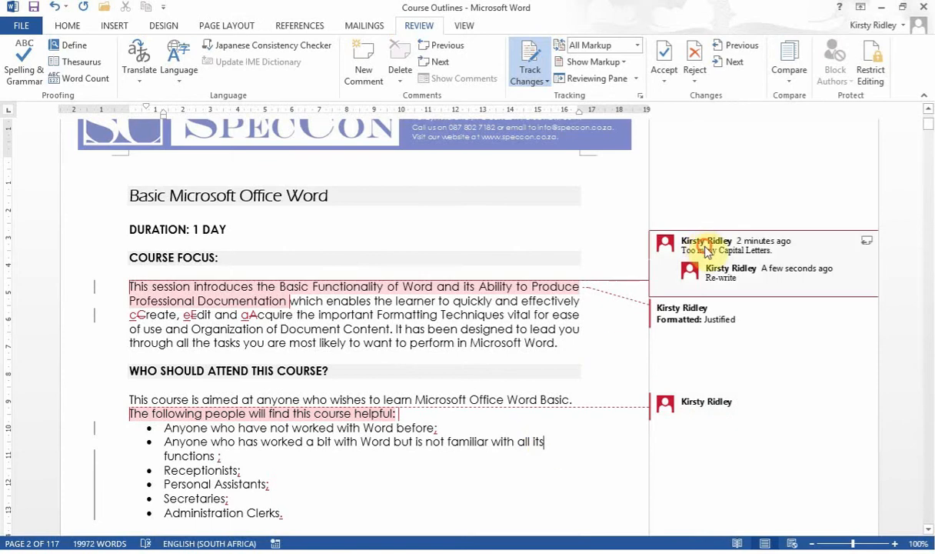
right_click(706, 249)
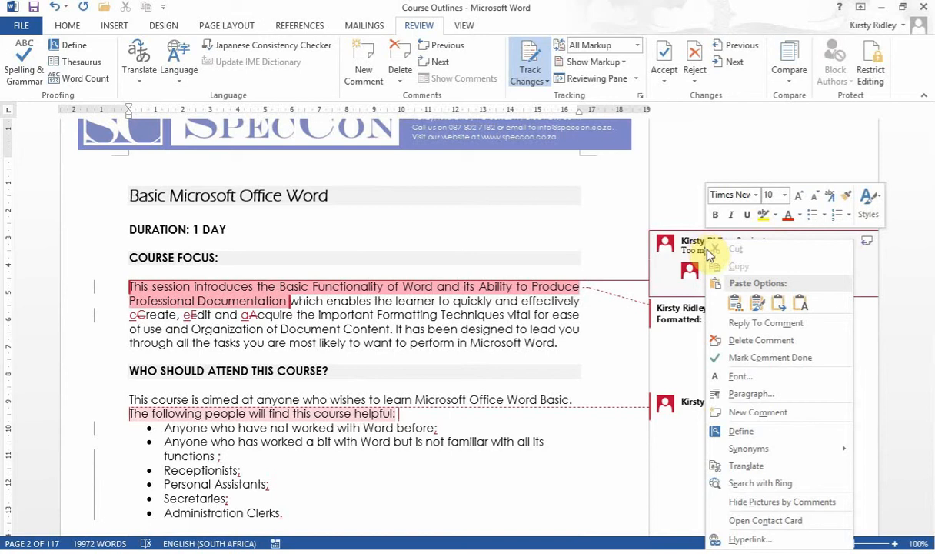
left_click(751, 350)
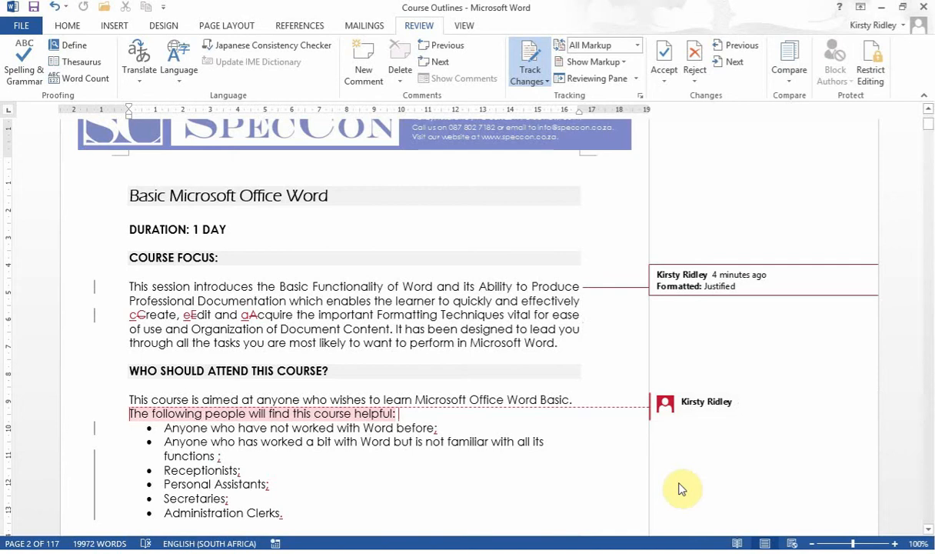
Delete the empty comment attached to "The following people will find this course helpful:".
left_click(684, 407)
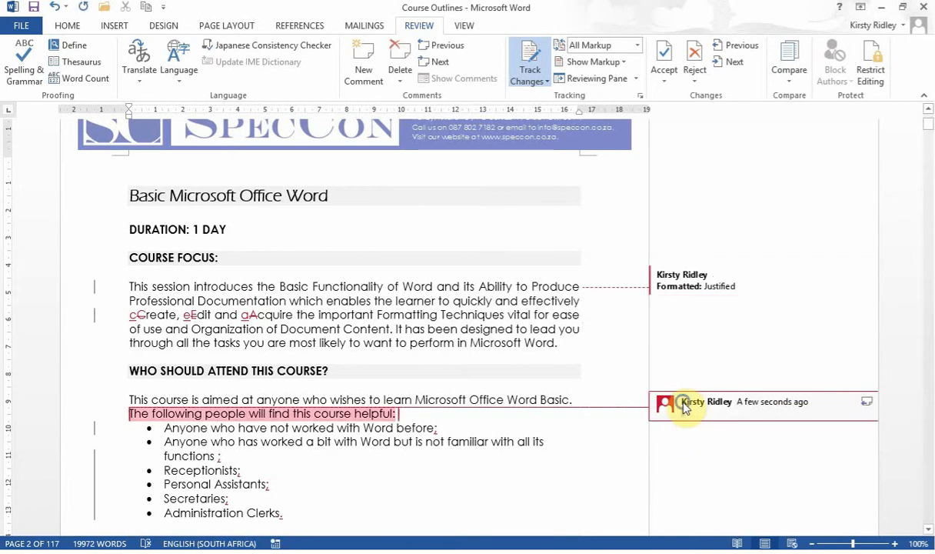
right_click(682, 405)
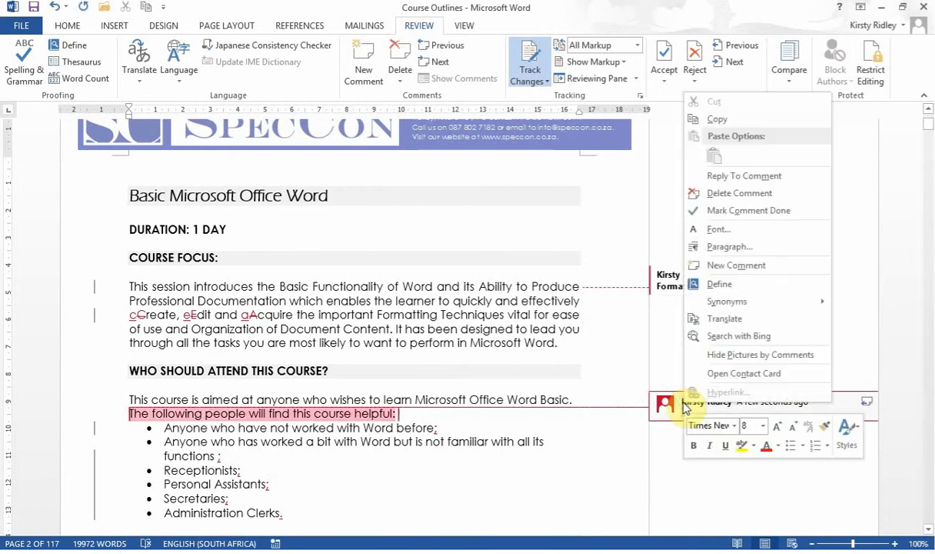
left_click(729, 199)
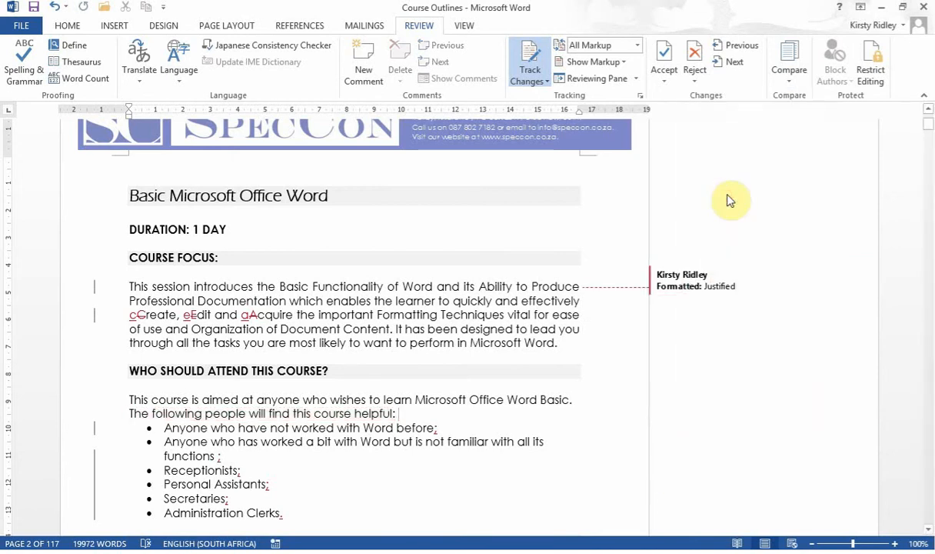
Accept the tracked lowercase corrections of "create", "edit" and "acquire" in the Course Focus paragraph, one after another.
left_click(625, 333)
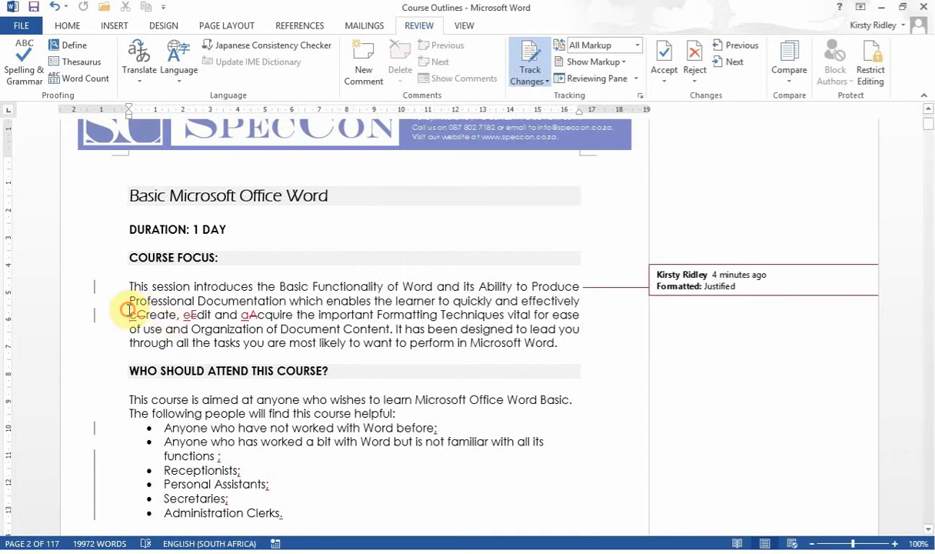
left_click(665, 54)
left_click(666, 54)
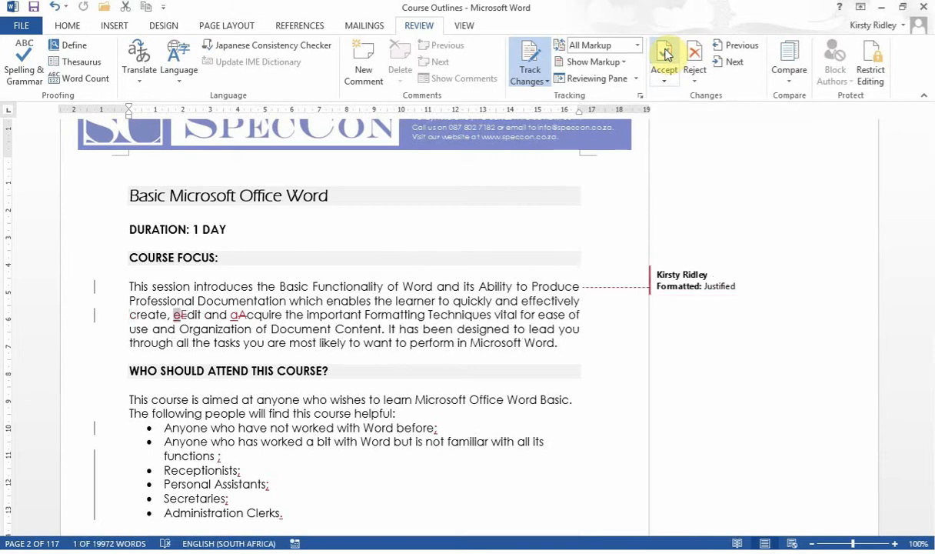
left_click(666, 54)
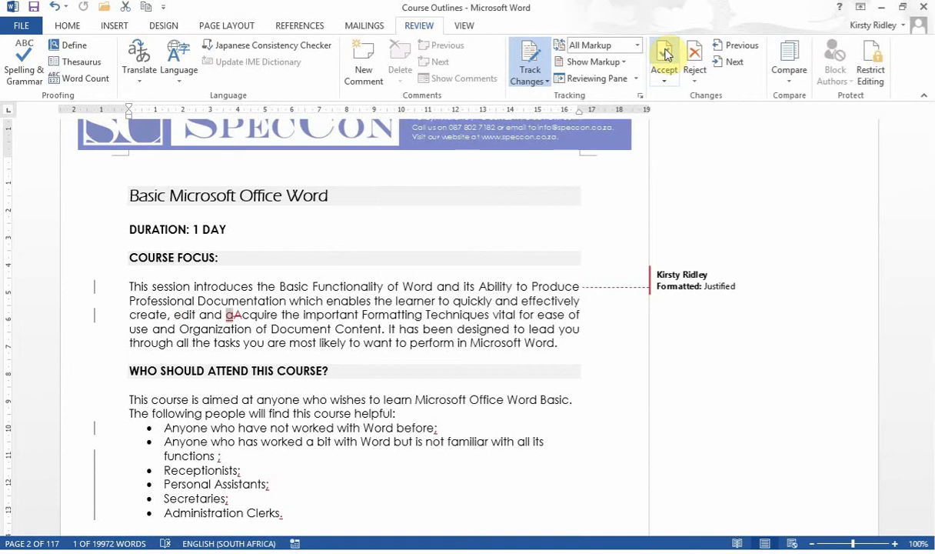
left_click(665, 54)
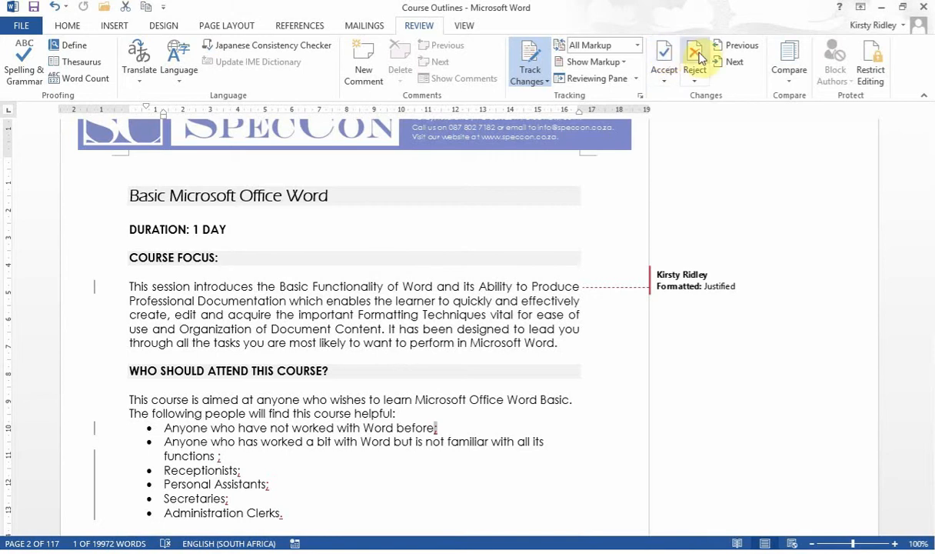
Reject the tracked semicolons inserted after "Word before" and "functions" in the bulleted list.
left_click(697, 55)
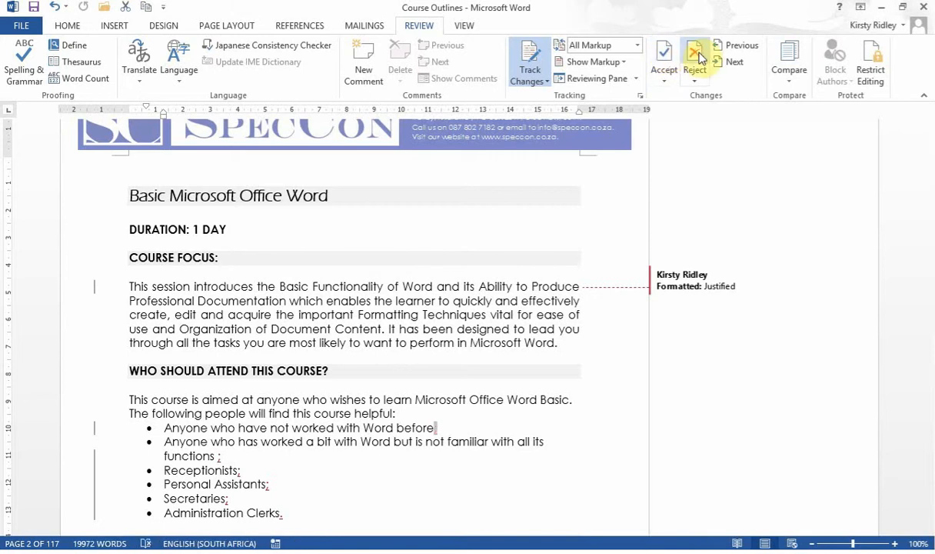
left_click(697, 57)
left_click(697, 57)
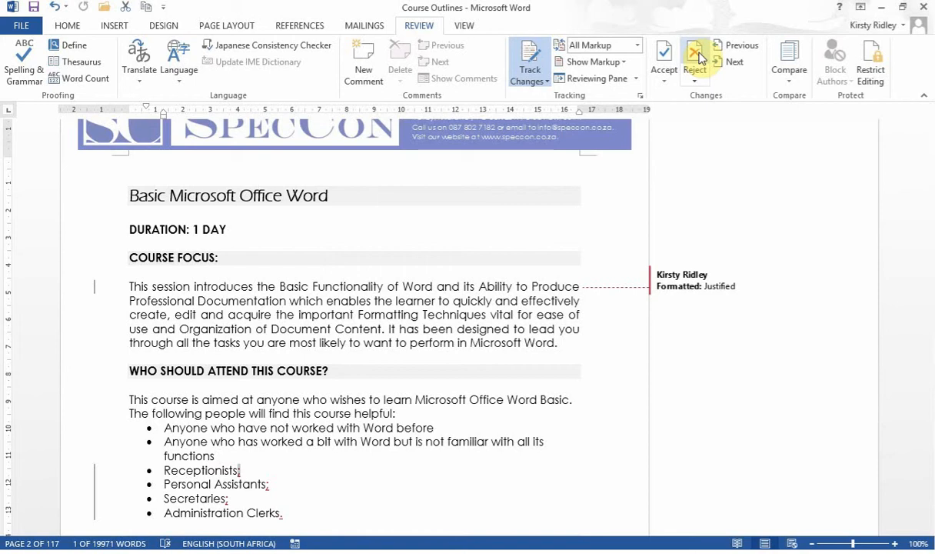
Step backward and forward through the tracked changes, then accept the semicolon inserted after "Personal Assistants".
left_click(740, 46)
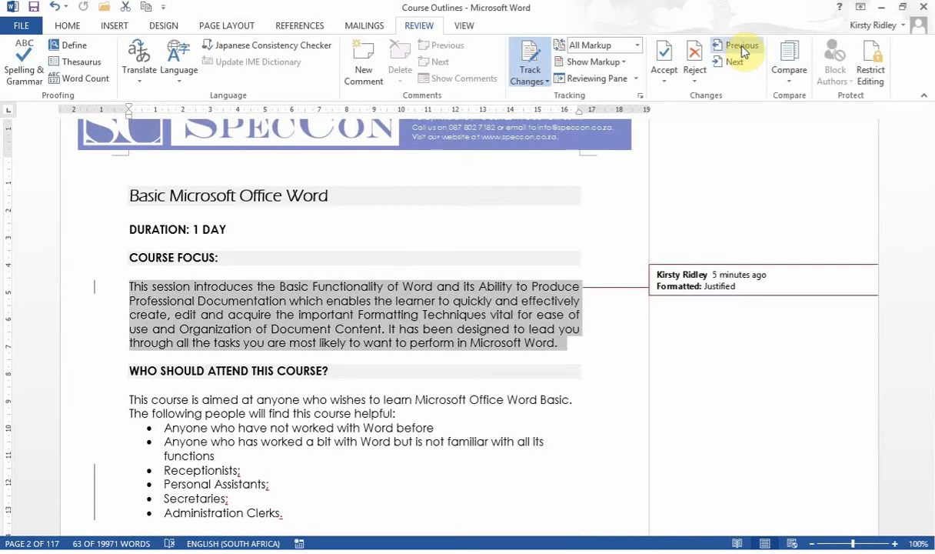
left_click(743, 64)
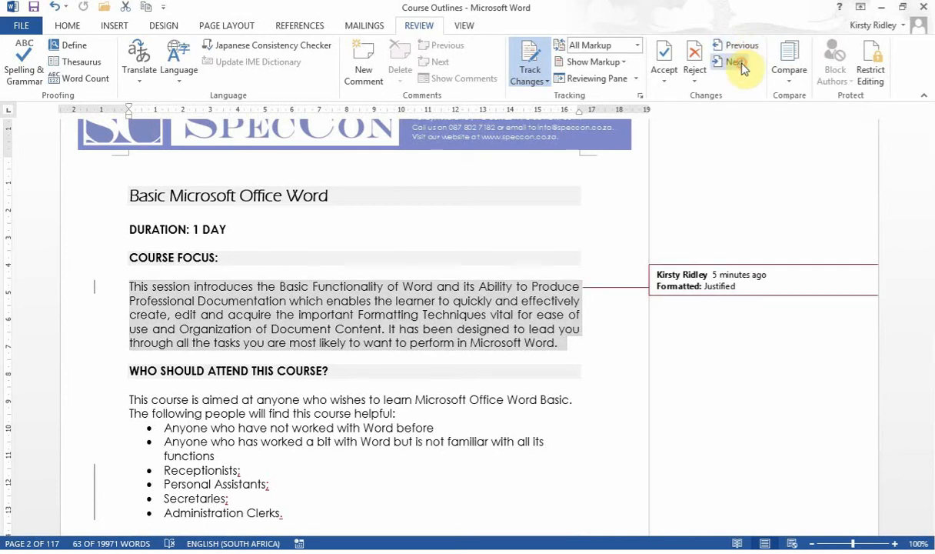
left_click(742, 64)
left_click(743, 64)
left_click(742, 64)
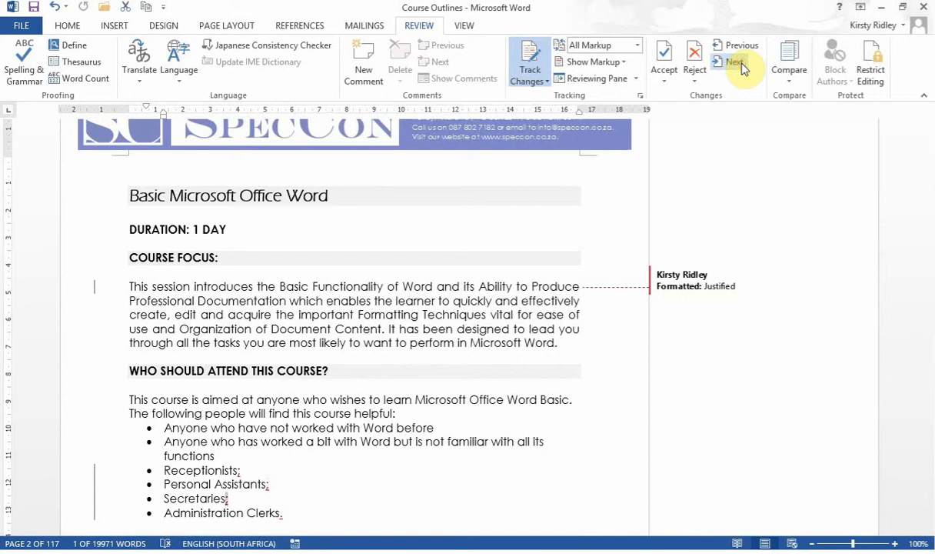
left_click(742, 64)
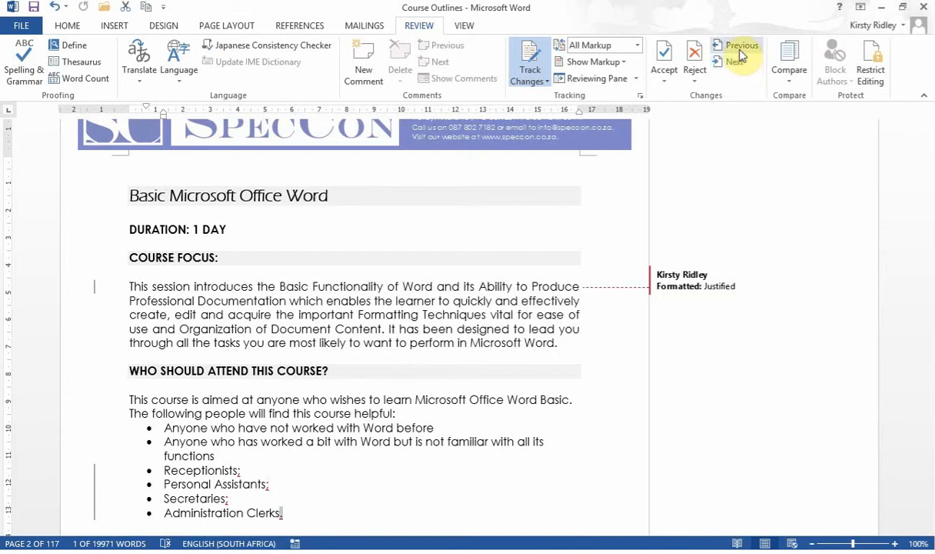
left_click(741, 48)
left_click(741, 51)
left_click(740, 51)
left_click(740, 63)
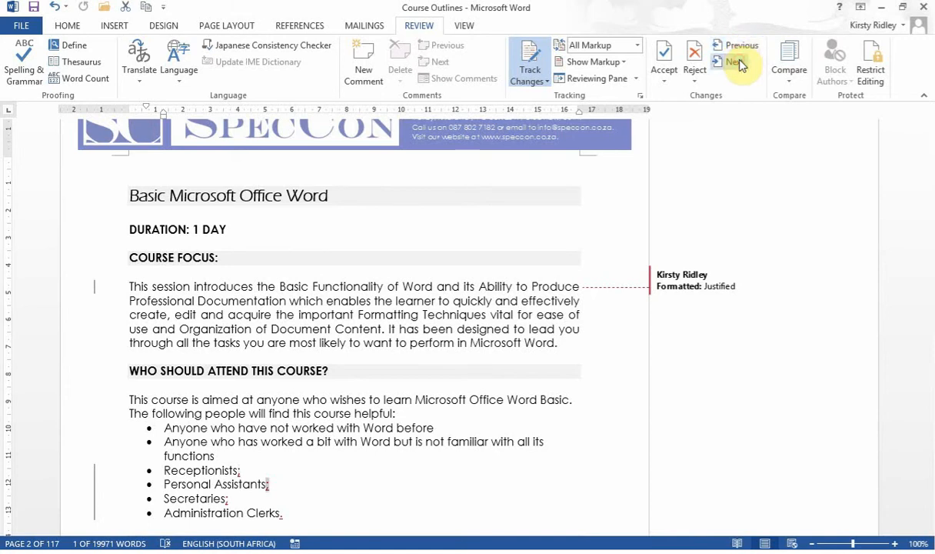
left_click(665, 61)
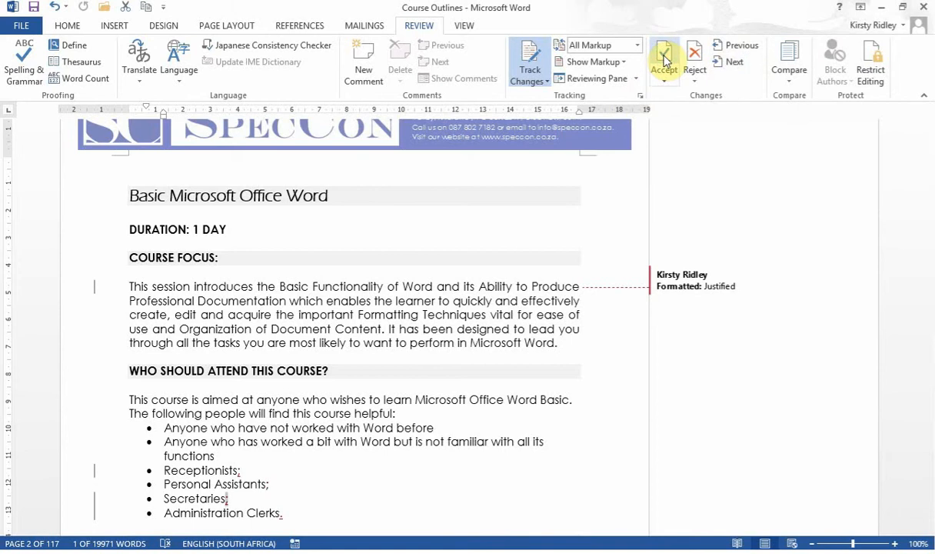
left_click(672, 80)
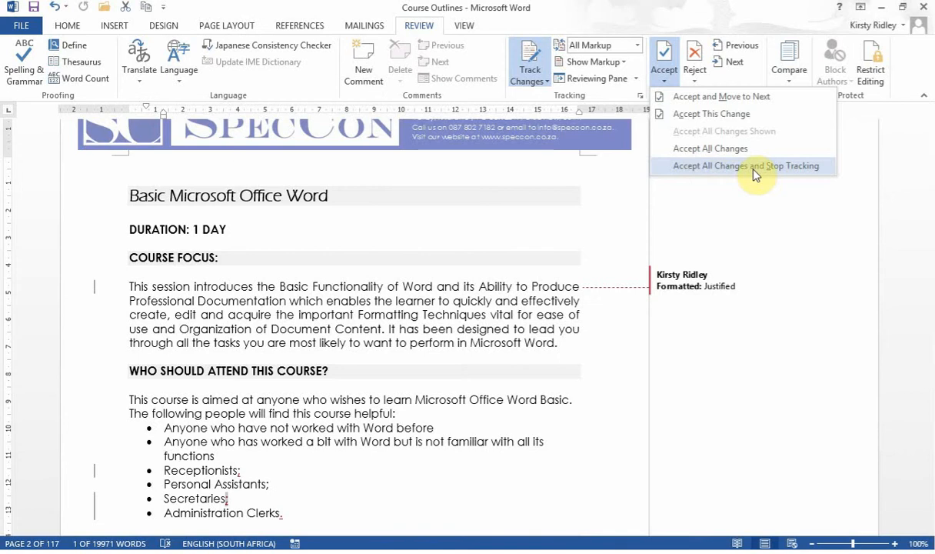
left_click(694, 80)
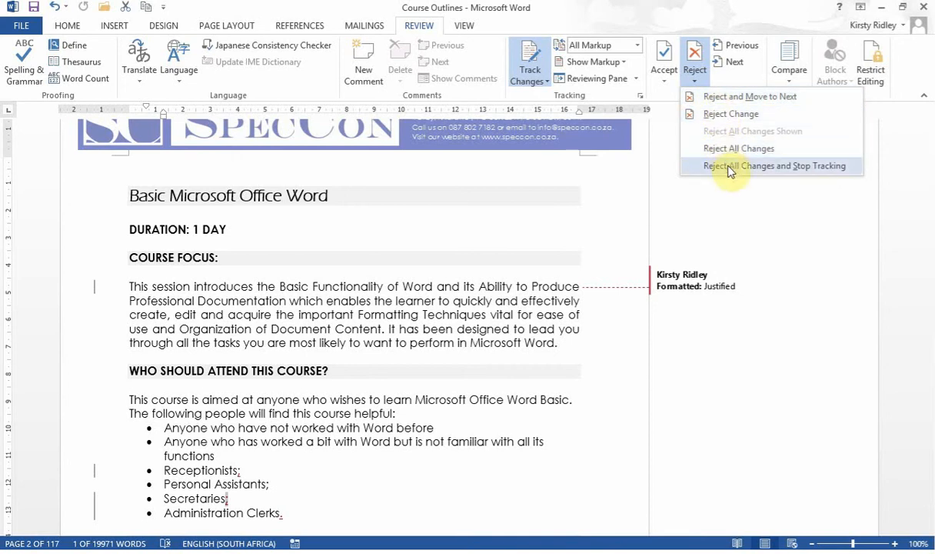
left_click(691, 80)
Accept all remaining tracked changes in the document while leaving change tracking on, and return to the Course Focus paragraph.
left_click(662, 78)
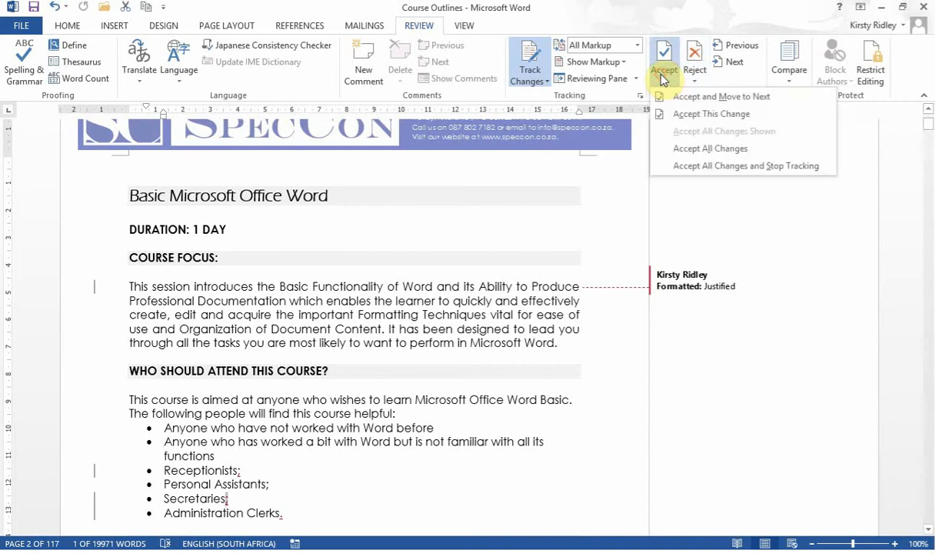
left_click(676, 151)
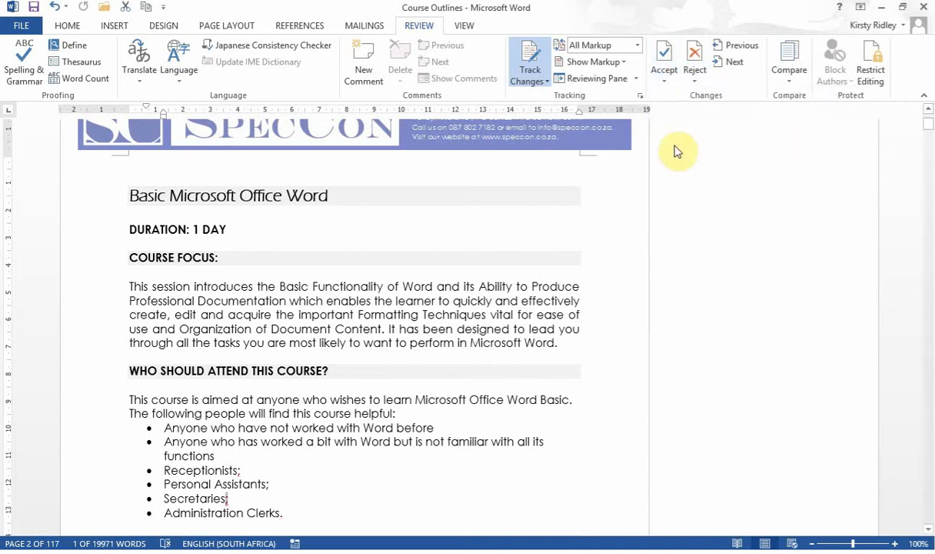
left_click(513, 328)
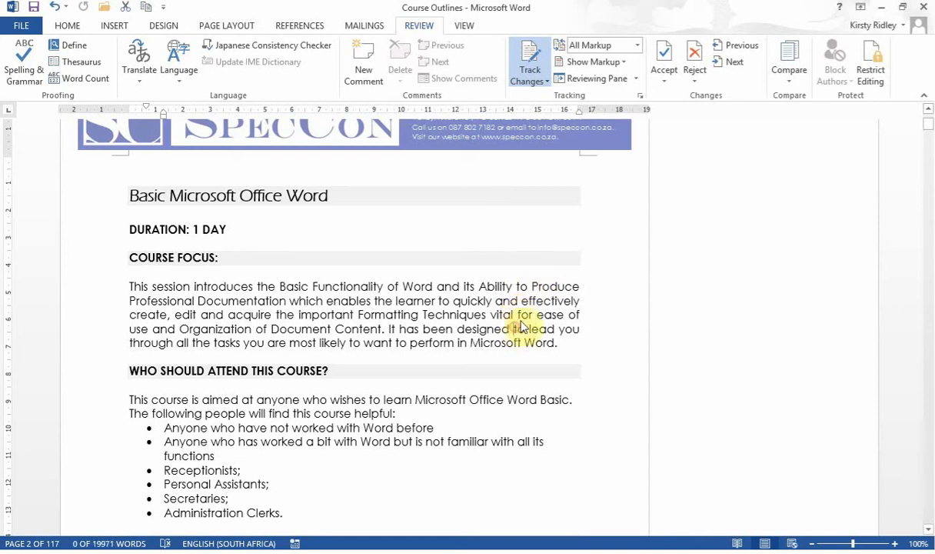
mouse_move(929, 131)
left_mouse_down()
mouse_move(929, 123)
mouse_move(929, 141)
mouse_move(927, 119)
left_mouse_up()
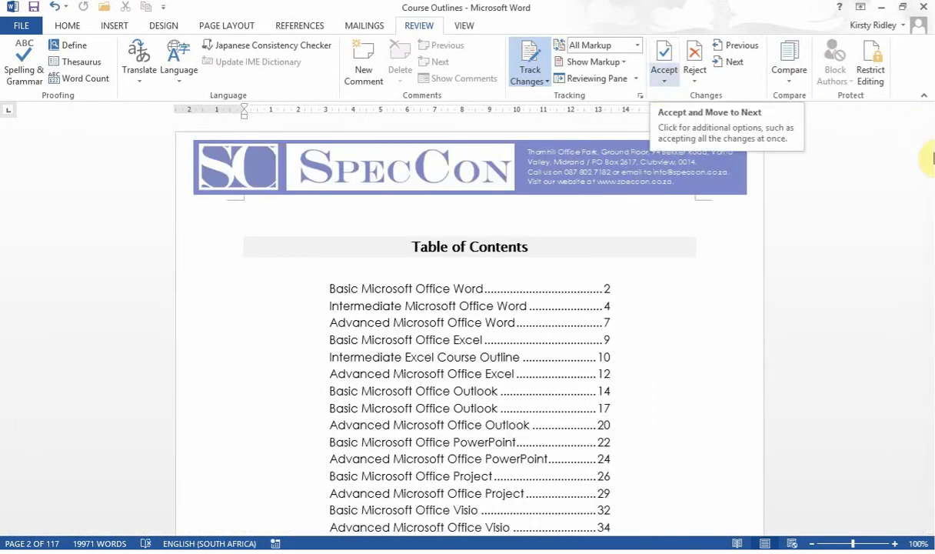
left_click_drag(929, 129, 929, 135)
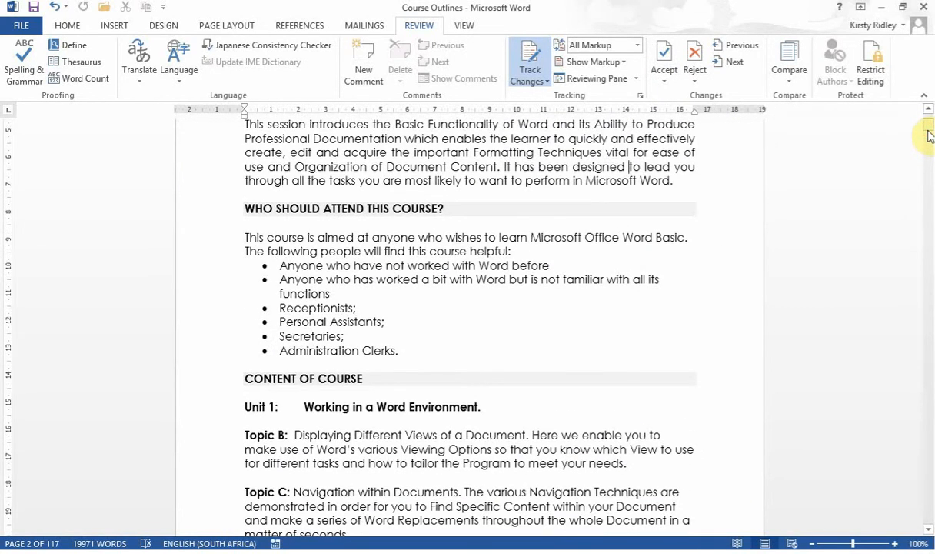